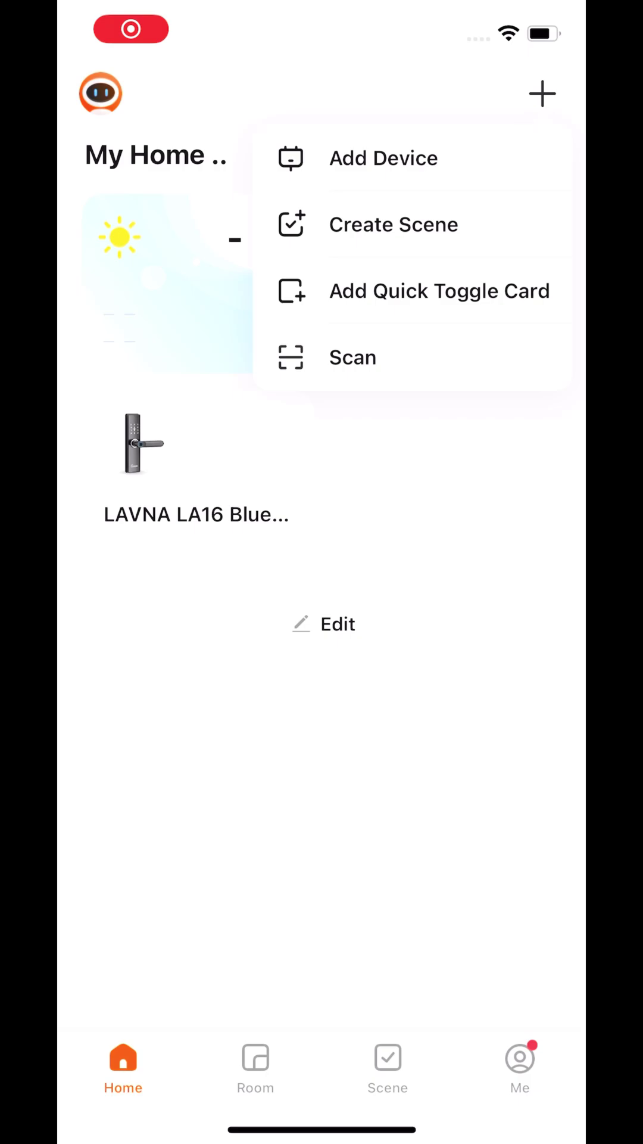
- Add the discovered Wi-Fi gateway to the home and submit the Wi-Fi credentials to pair it
{"action": "left_click", "coordinate": [383, 158]}
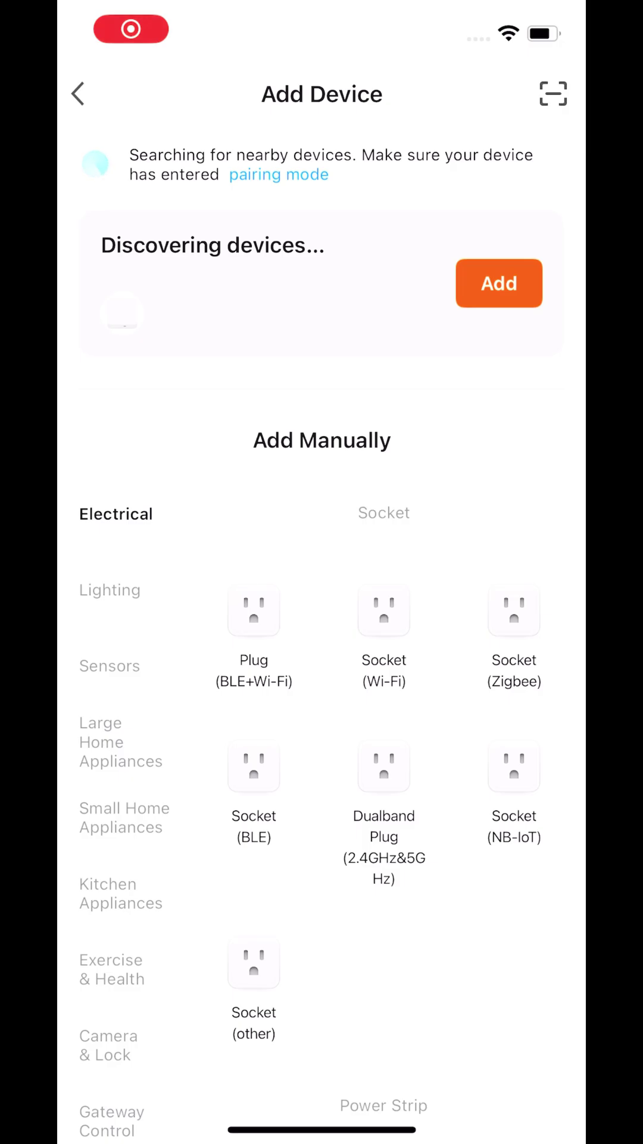
{"action": "left_click", "coordinate": [499, 284]}
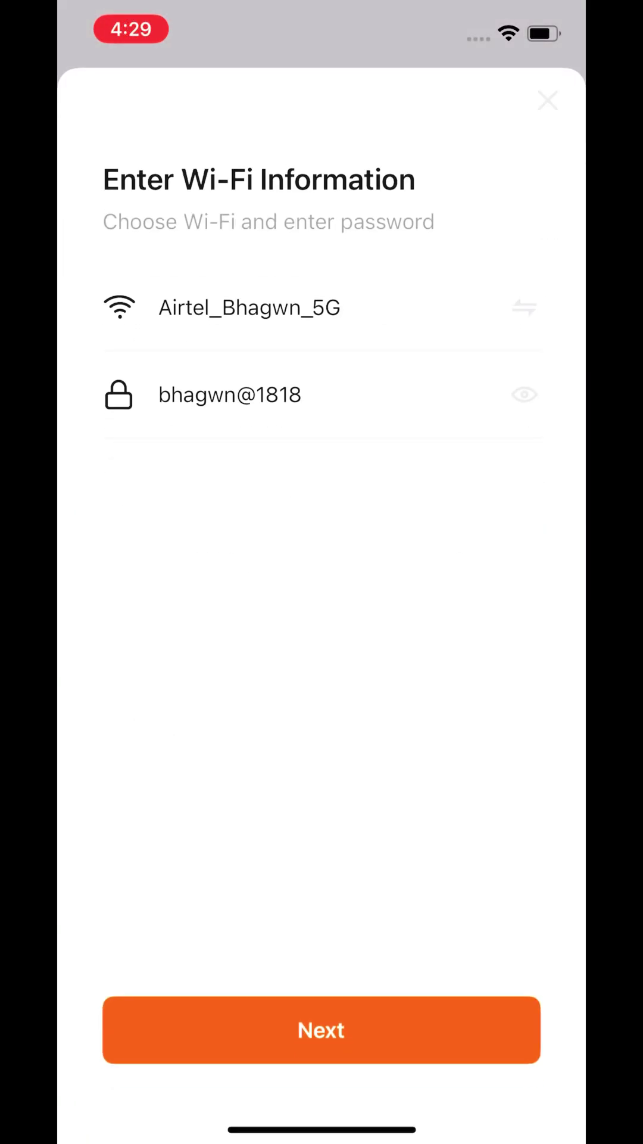
{"action": "left_click", "coordinate": [321, 1030]}
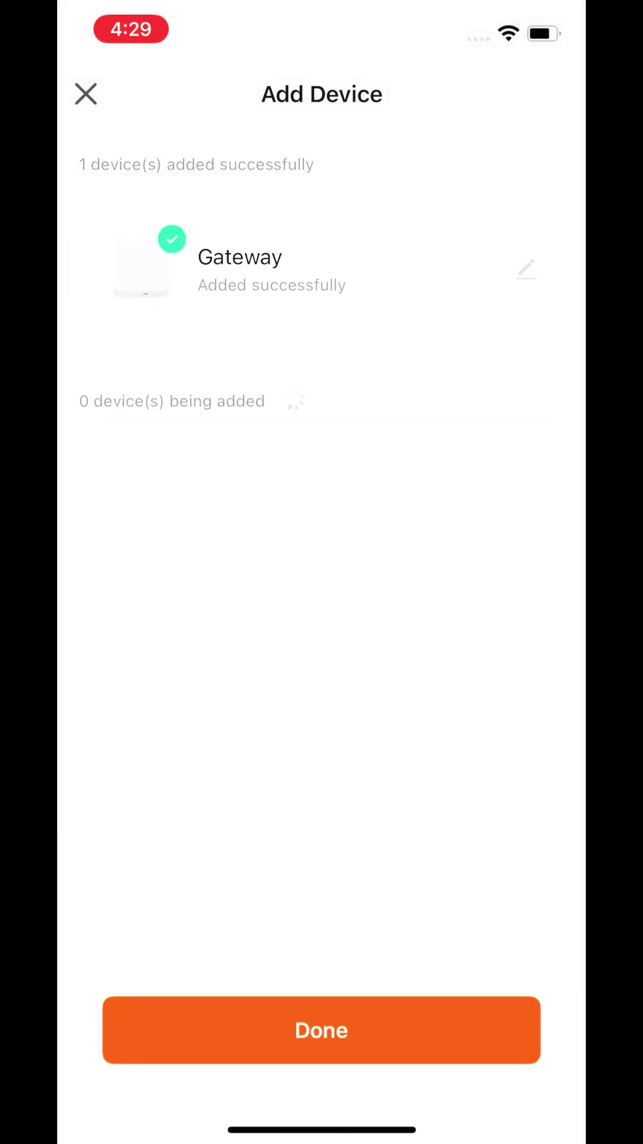
- Bridge the existing LAVNA LA16 Bluetooth 2 lock to the Gateway as a sub-device
{"action": "left_click", "coordinate": [321, 1030]}
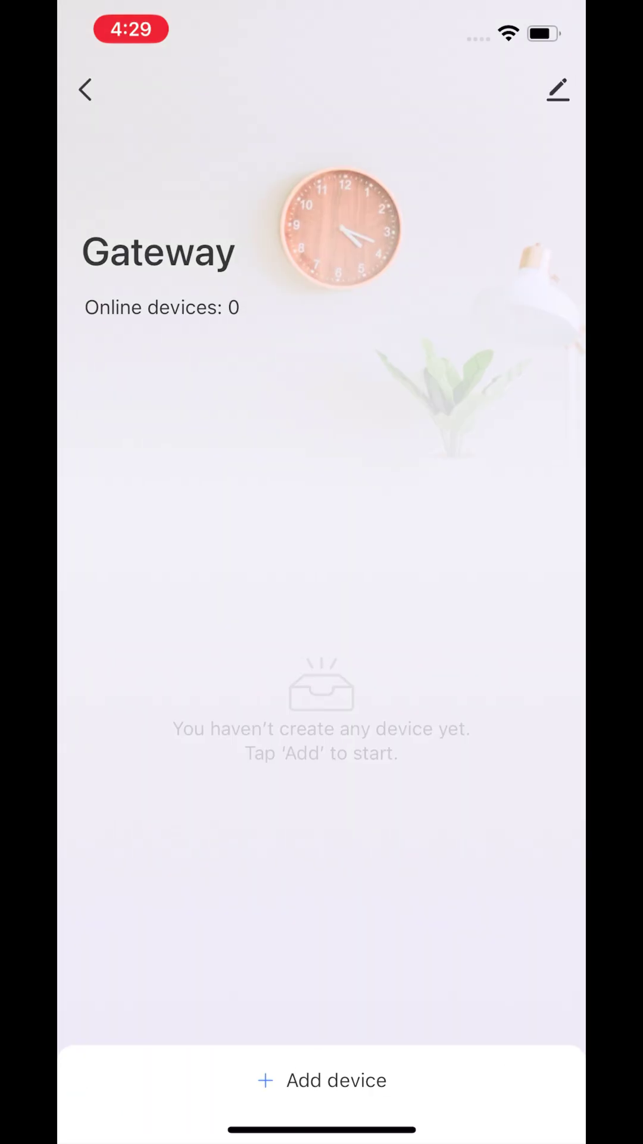
{"action": "left_click", "coordinate": [323, 1080]}
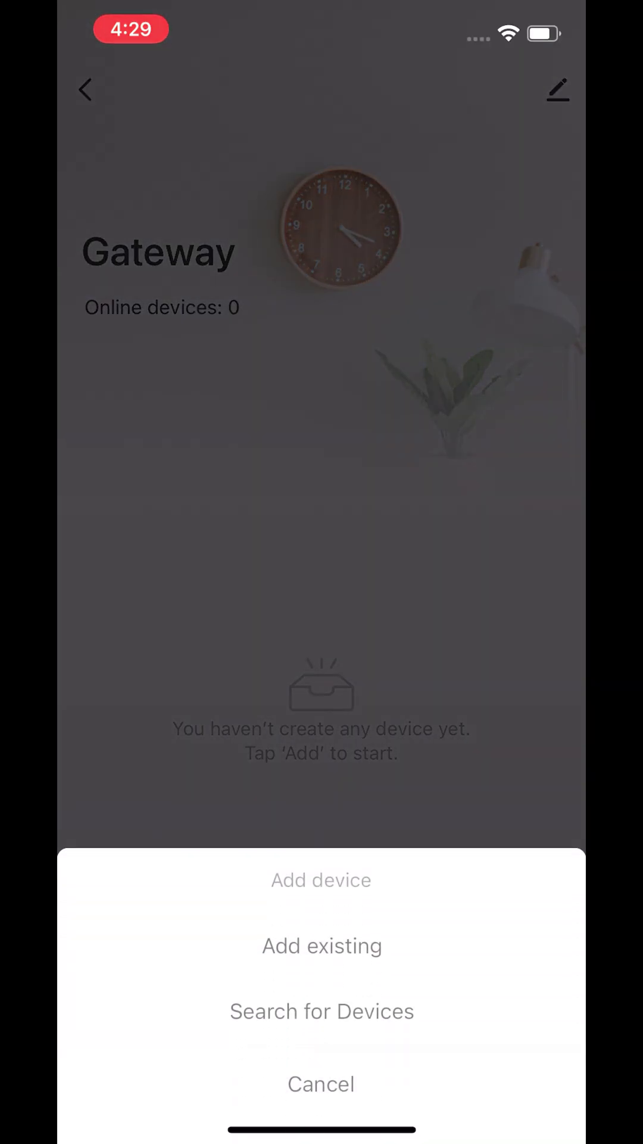
{"action": "left_click", "coordinate": [323, 946]}
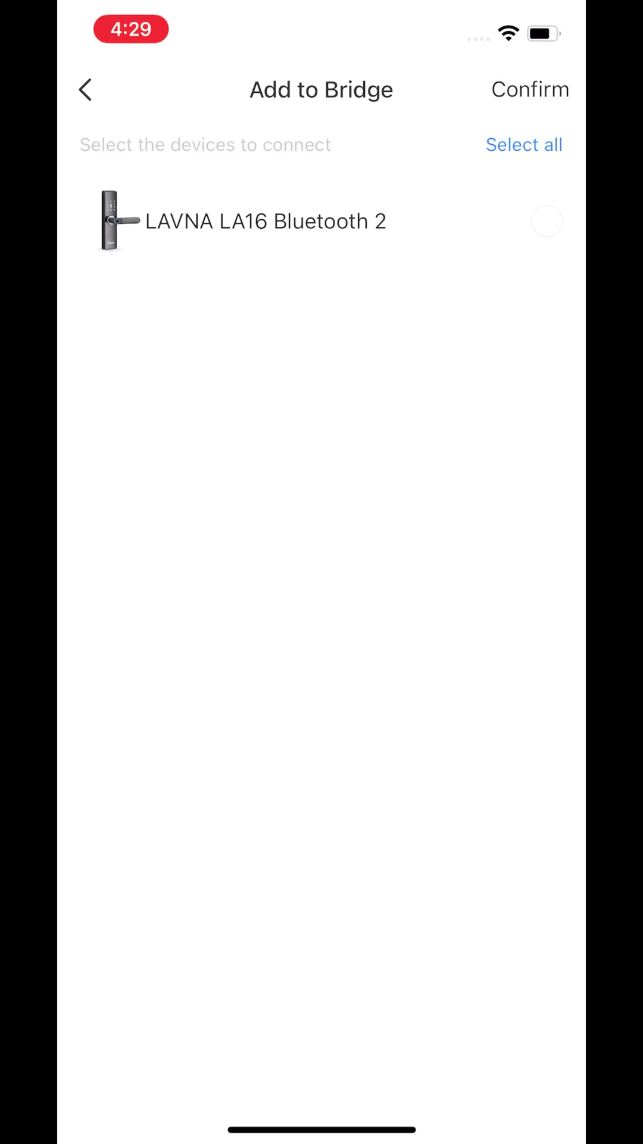
{"action": "left_click", "coordinate": [532, 89]}
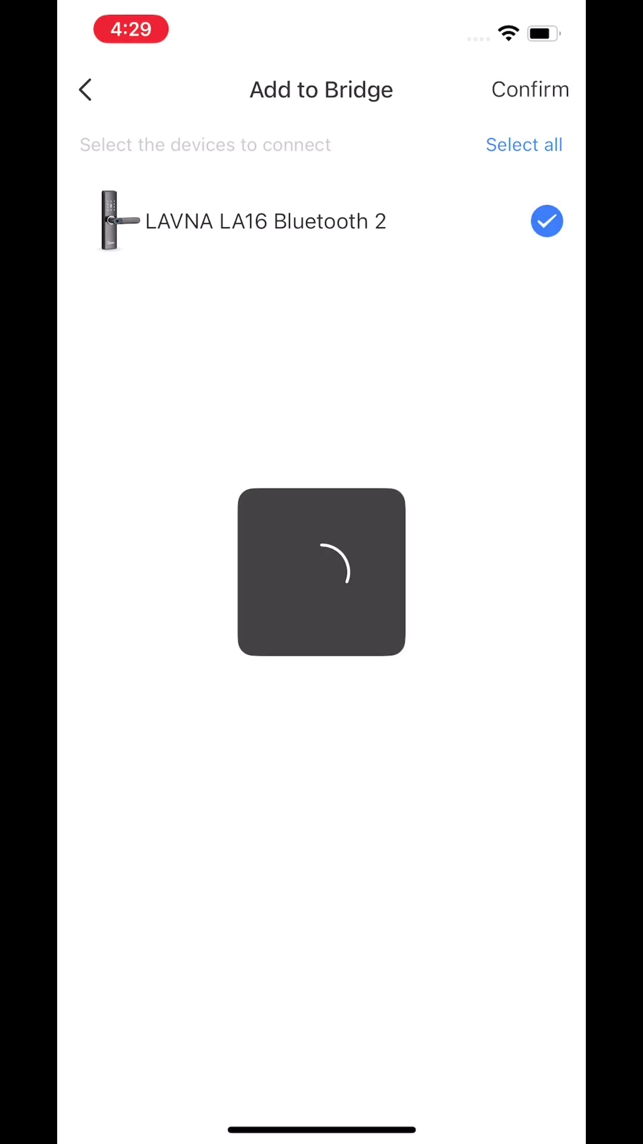